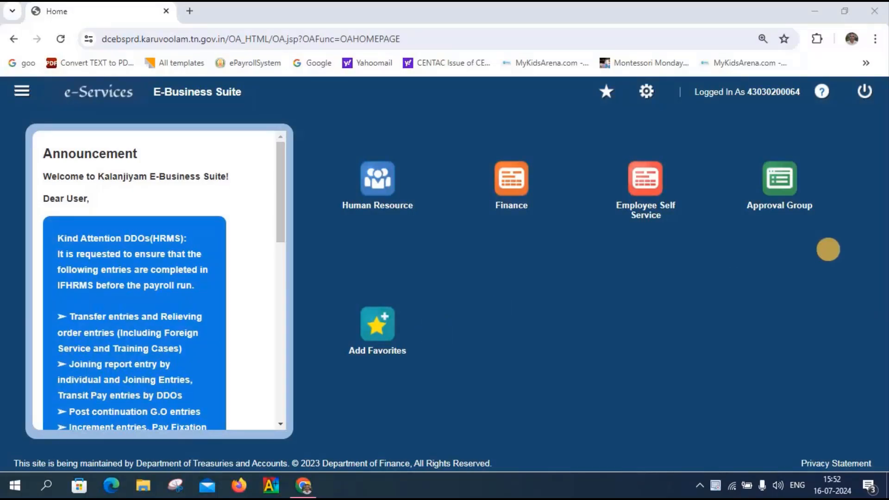
# Step: Search Bill Creation Process approval groups and open Common Approval Group - BILLS - 10466 for editing
pyautogui.click(779, 181)
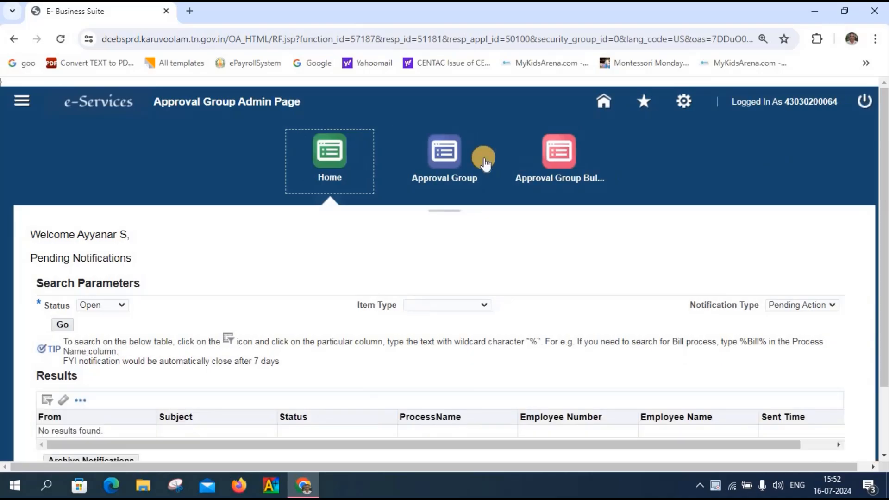
pyautogui.click(442, 160)
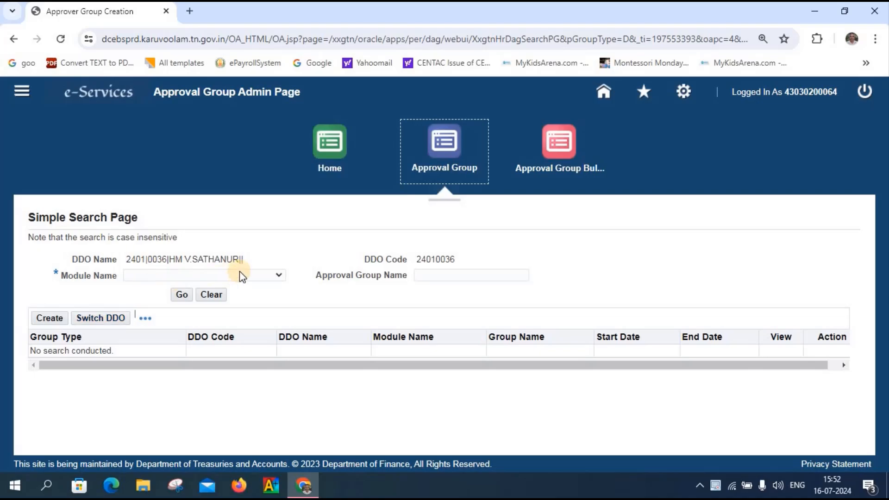
pyautogui.click(278, 275)
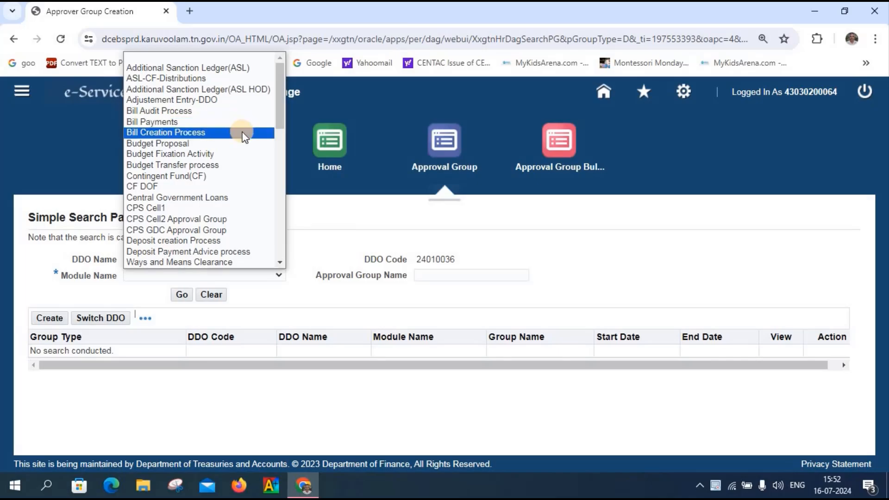
pyautogui.click(243, 133)
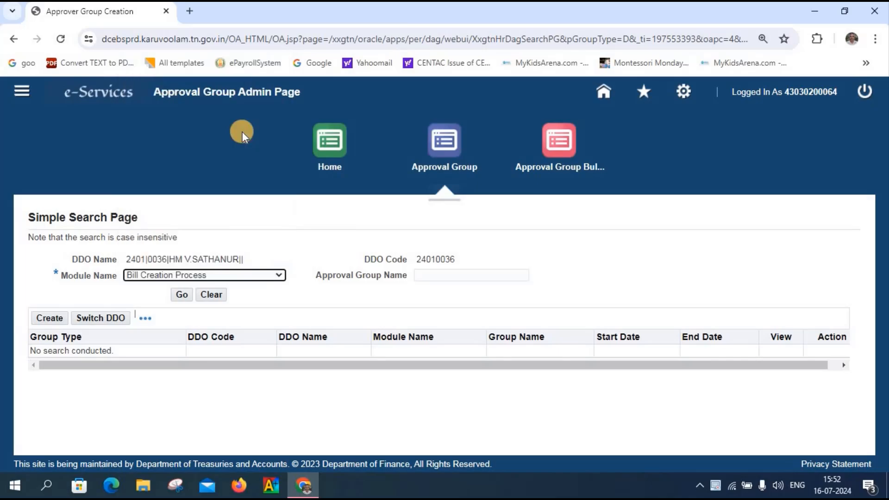
pyautogui.click(180, 296)
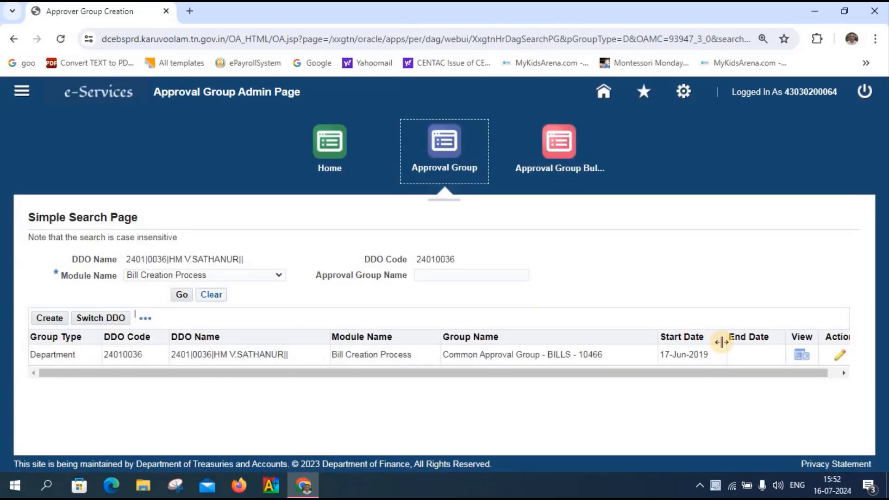
pyautogui.click(840, 356)
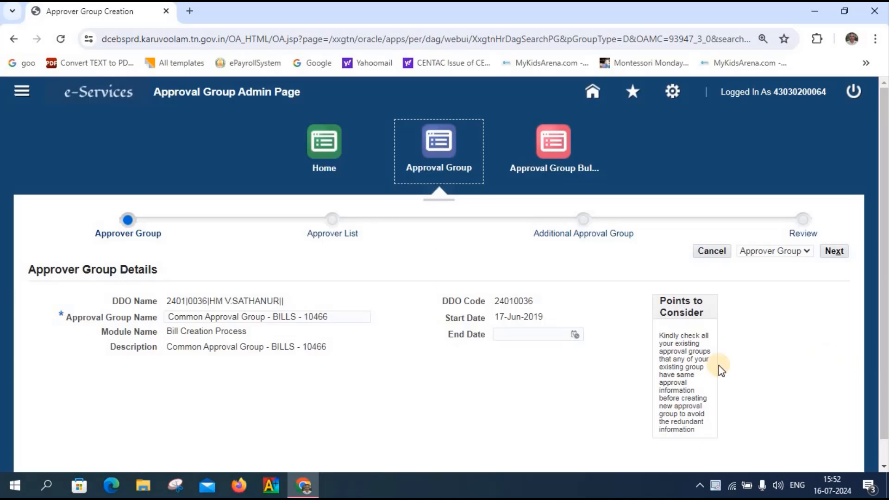
# Step: Advance BILLS - 10466 to its Approver List step and view the approver tables
pyautogui.click(832, 252)
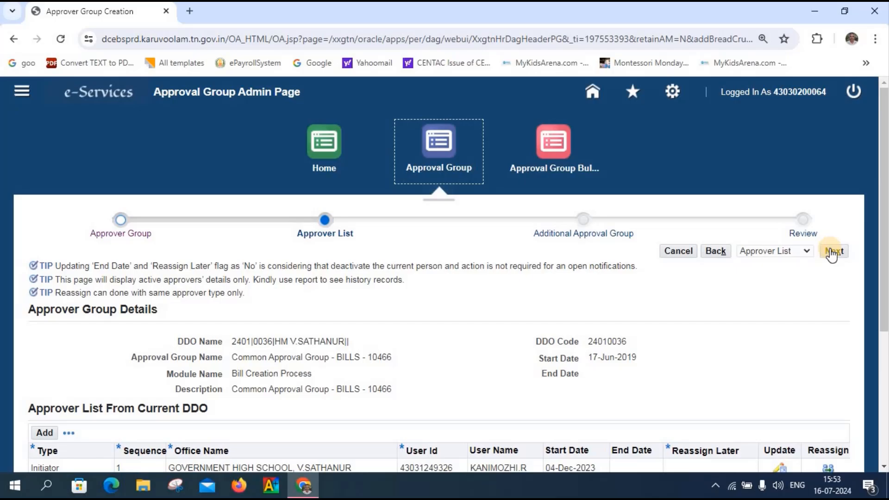
pyautogui.scroll(-3, 832, 254)
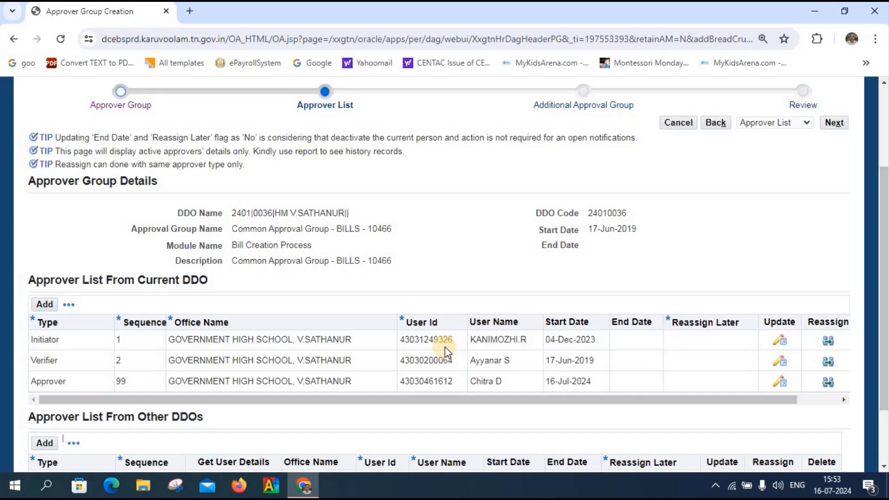
pyautogui.scroll(-2, 446, 347)
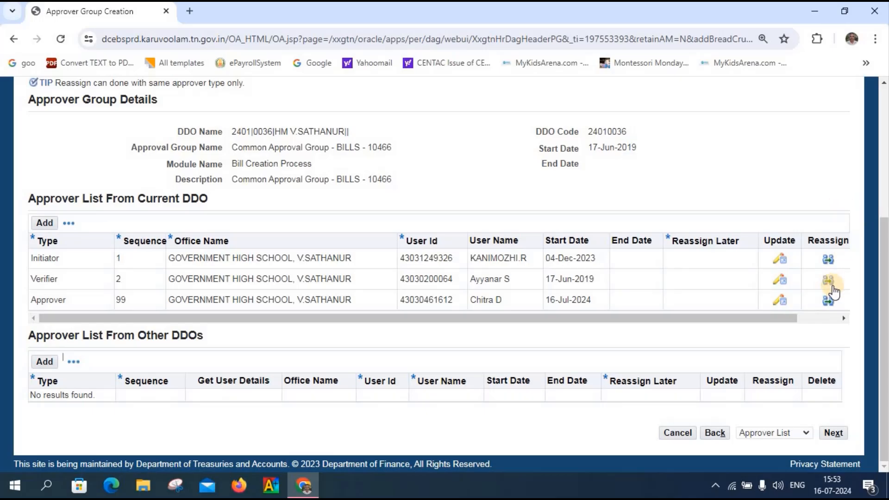
pyautogui.scroll(2, 831, 255)
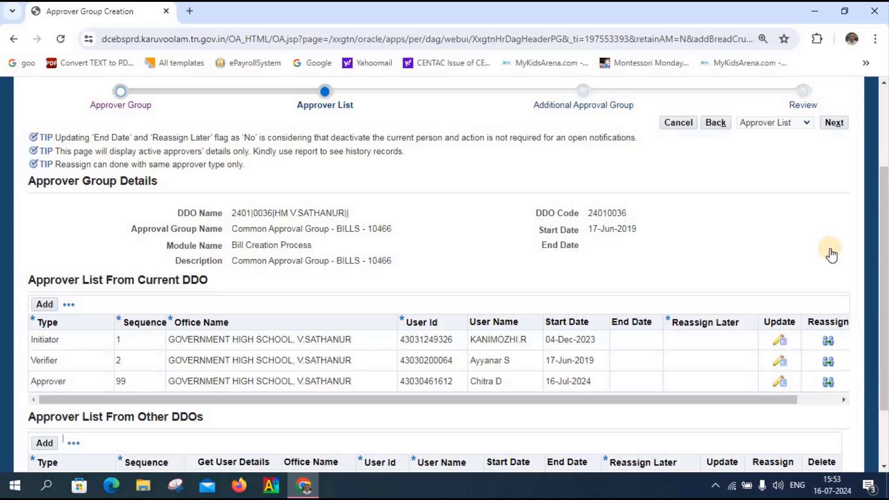
pyautogui.scroll(-2, 828, 296)
# Step: Start reassigning the Approver row to DDO 2401|0026, office GOVERNMENT HIGH SCHOOL MELAKONDHAI
pyautogui.click(827, 300)
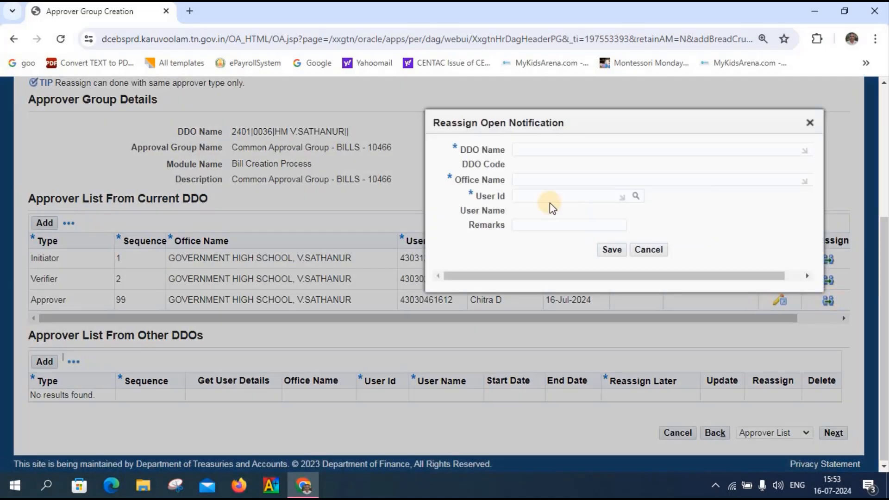
pyautogui.click(533, 149)
pyautogui.write('2401|0026')
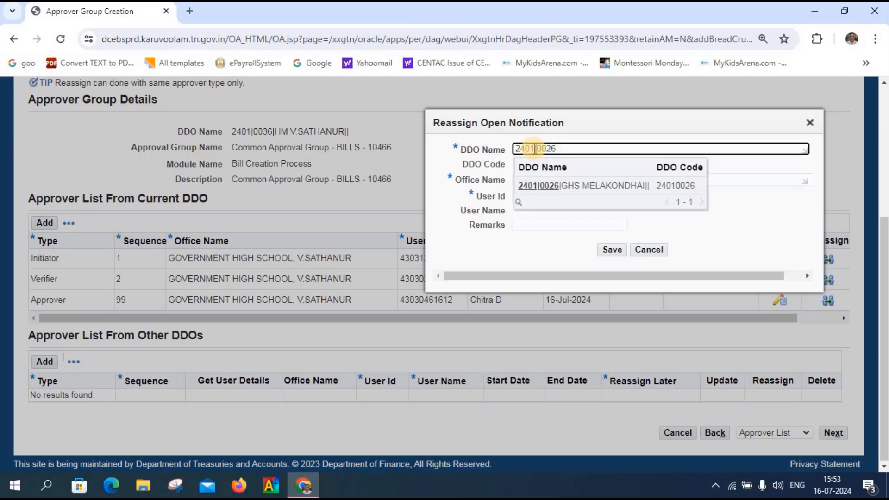
pyautogui.click(612, 187)
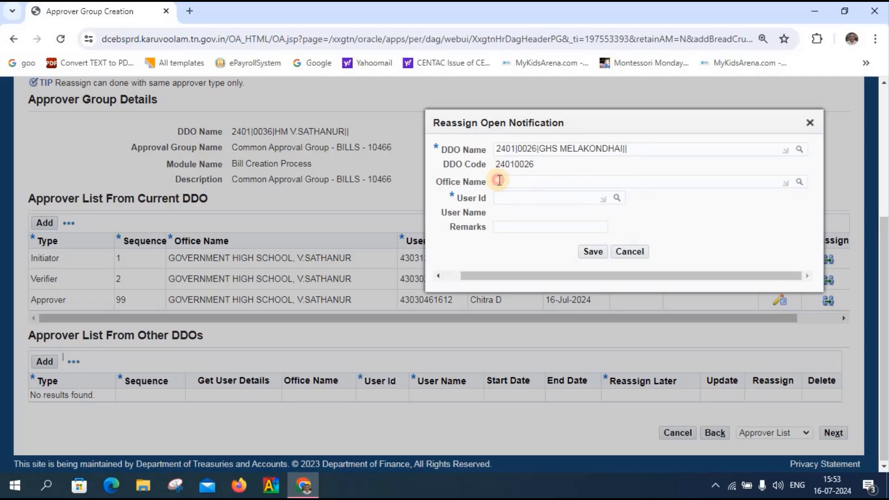
pyautogui.click(499, 181)
pyautogui.write('gov')
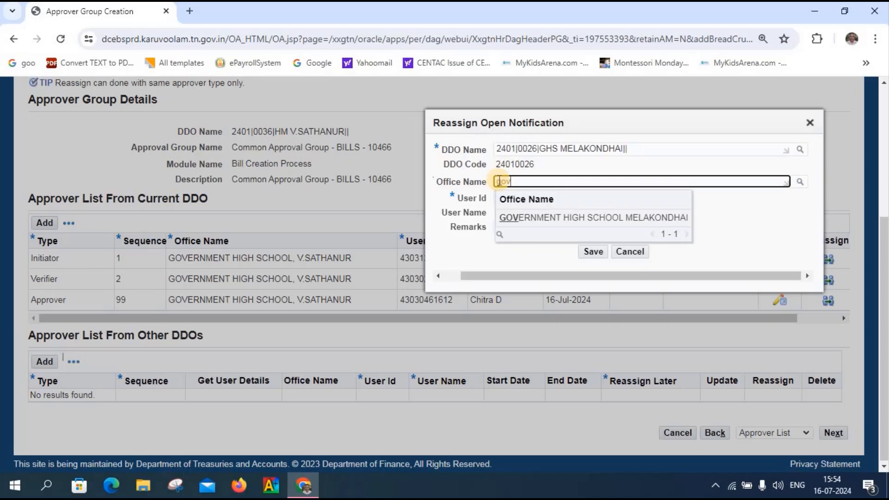
pyautogui.click(523, 216)
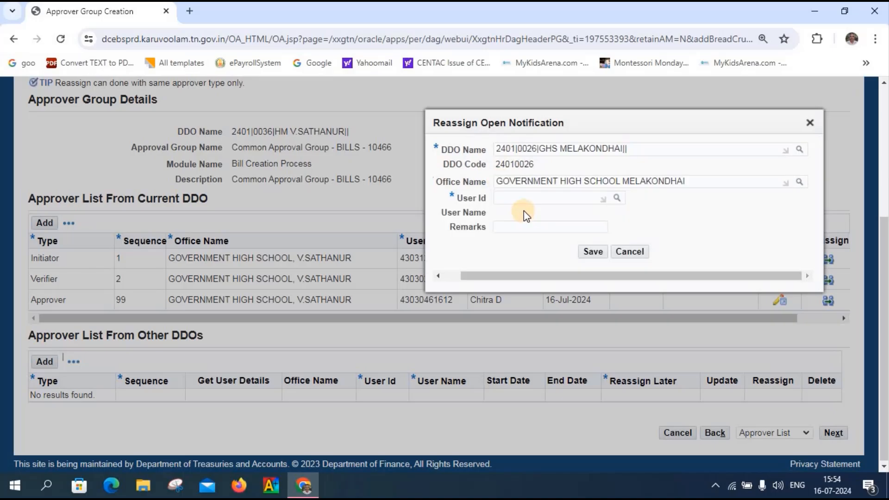
# Step: Choose the new approver's user ID, add remark 'new user', and save the reassignment
pyautogui.click(521, 195)
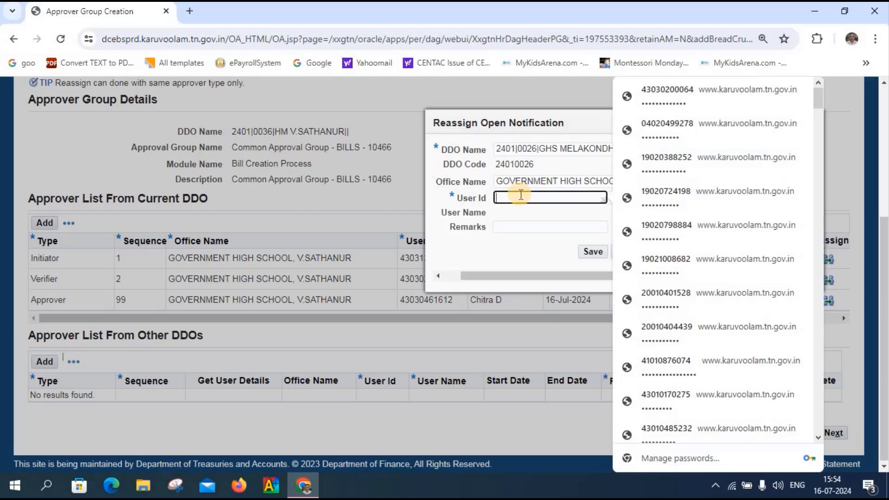
pyautogui.click(525, 207)
pyautogui.click(615, 199)
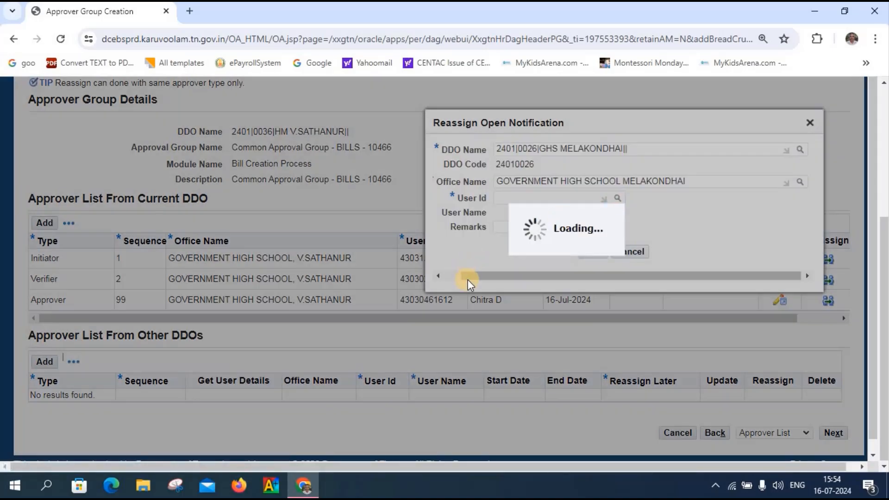
pyautogui.click(413, 264)
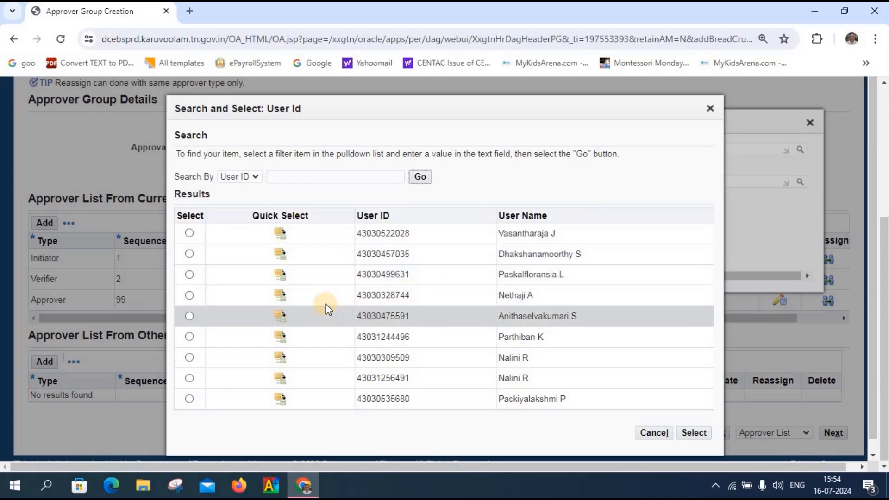
pyautogui.click(280, 295)
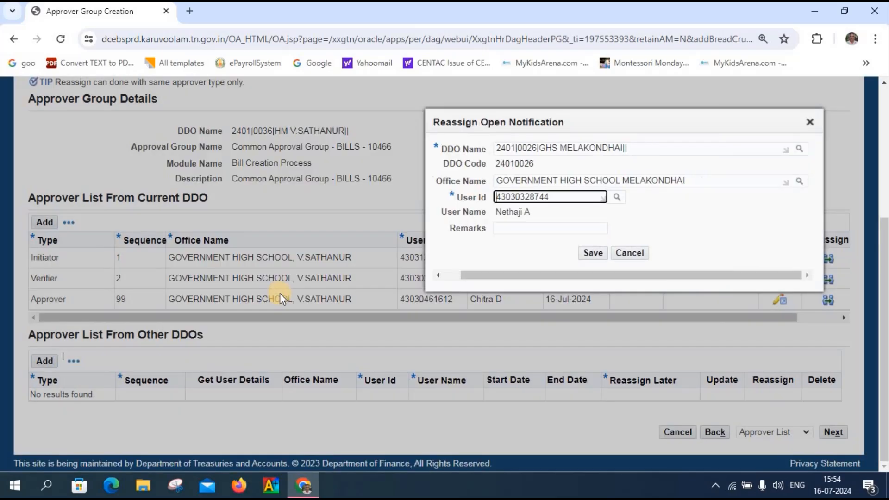
pyautogui.click(518, 229)
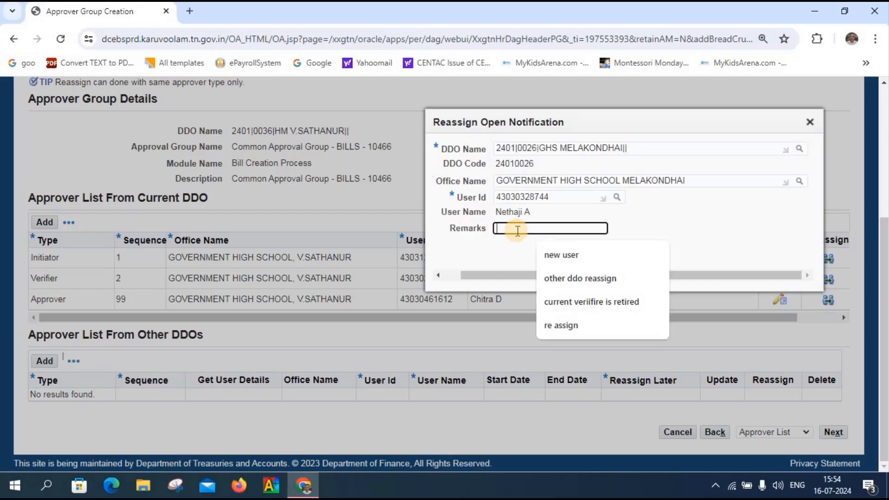
pyautogui.click(557, 256)
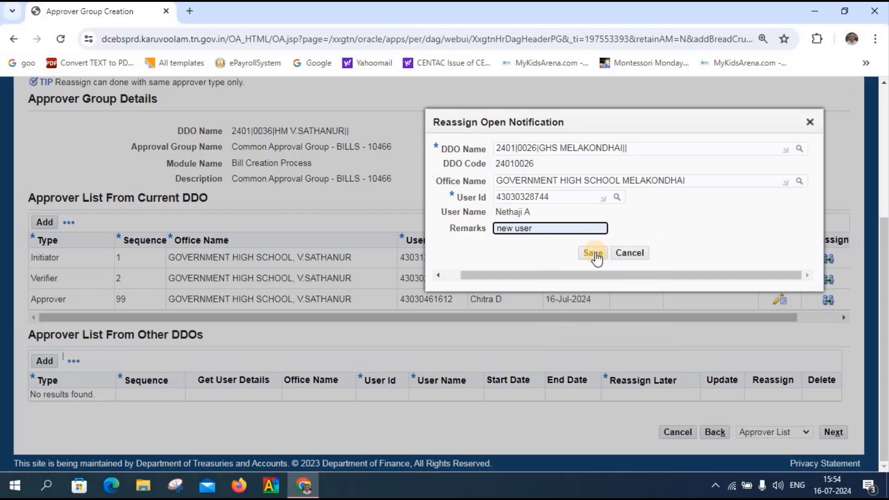
pyautogui.click(595, 253)
# Step: Save the reassignment details and advance to the Additional Approval Group step
pyautogui.click(596, 253)
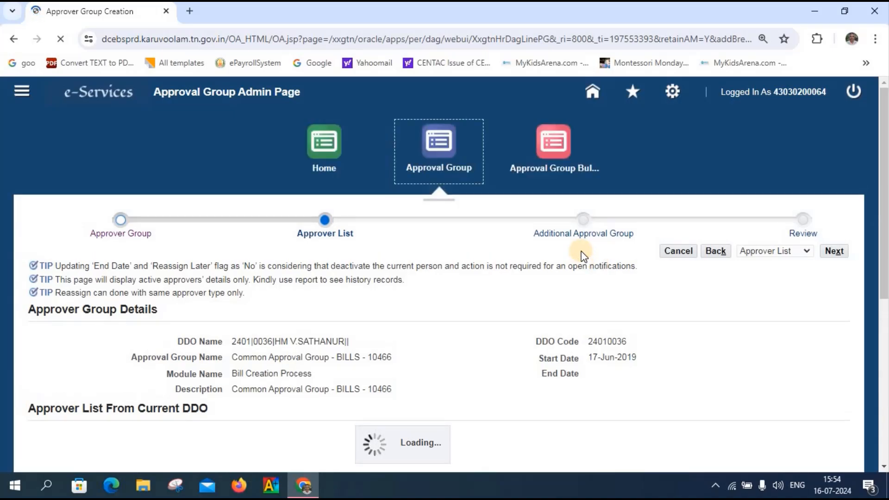
pyautogui.scroll(-4, 582, 347)
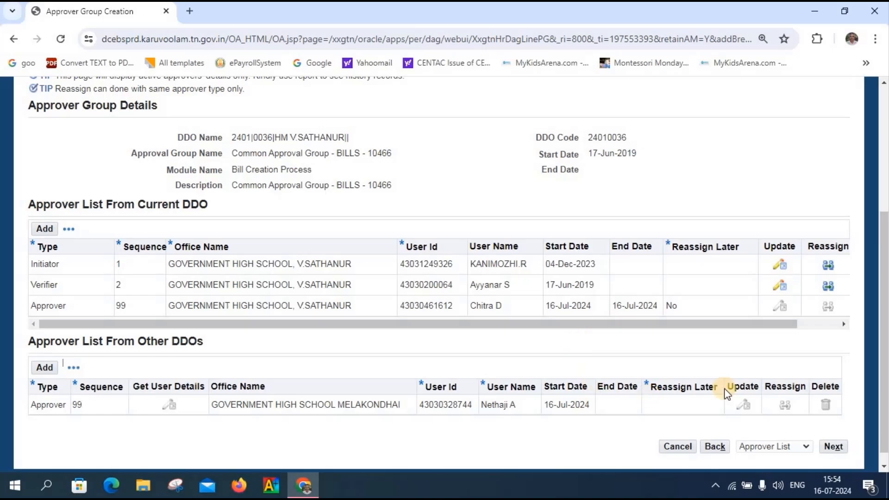
pyautogui.click(834, 448)
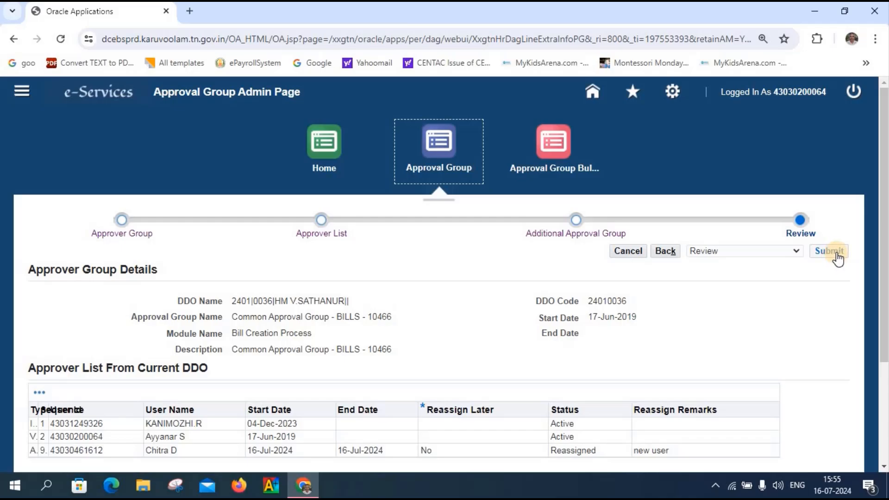
# Step: Submit the approval group changes, confirm the warning, and acknowledge the queued confirmation
pyautogui.click(835, 255)
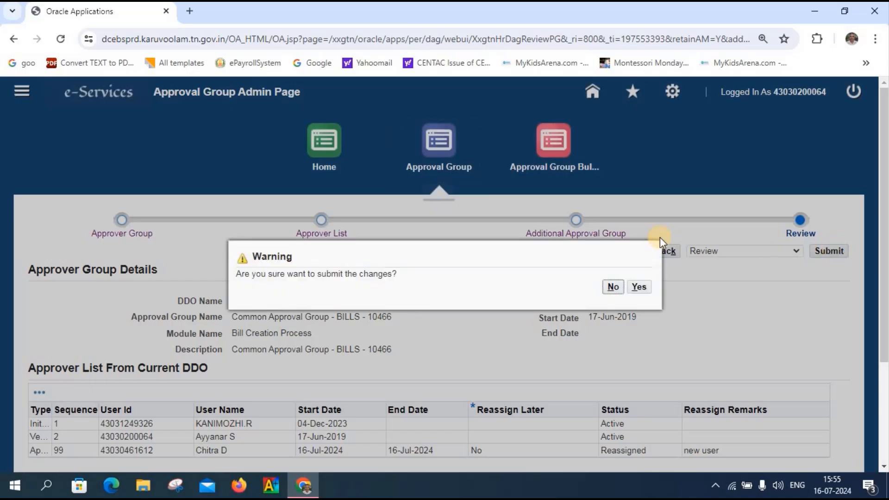
pyautogui.click(641, 288)
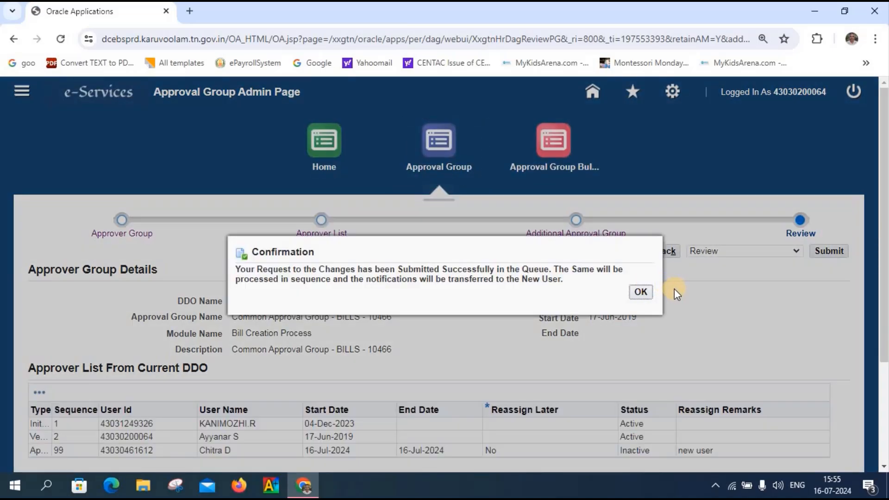
pyautogui.click(643, 293)
pyautogui.click(646, 297)
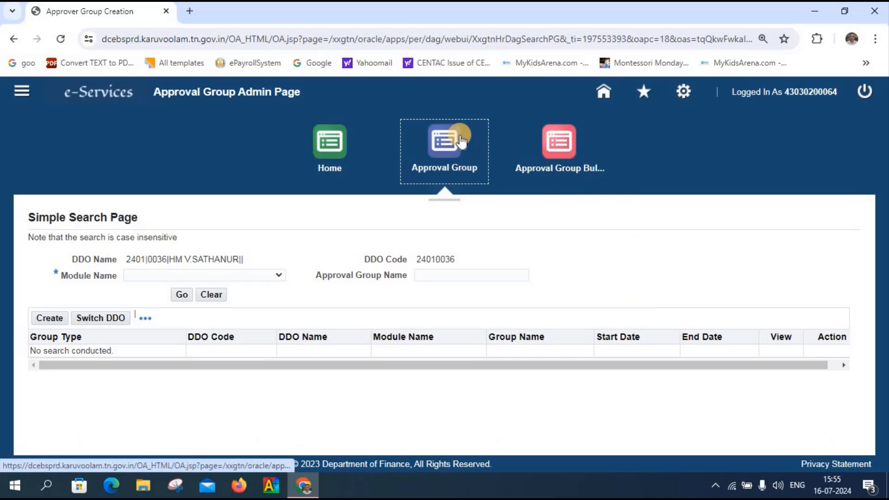
# Step: Reopen Bill Creation Process group BILLS - 10466 and advance to its Approver List
pyautogui.click(442, 139)
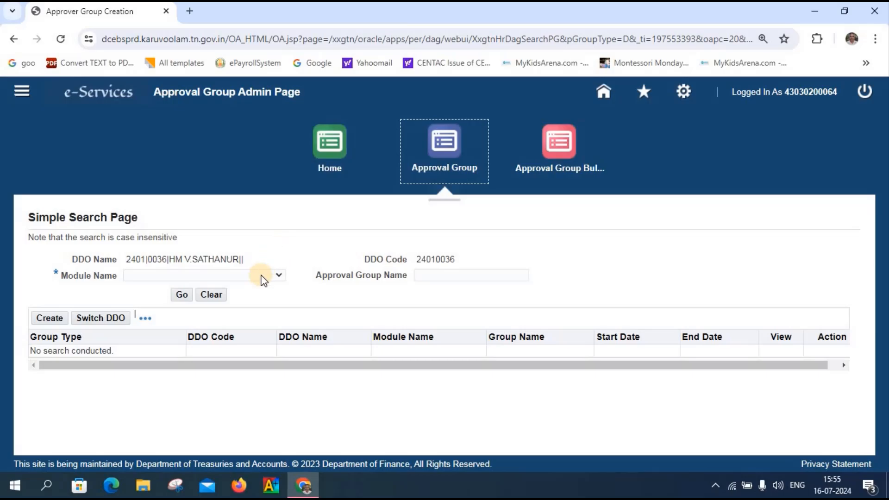
pyautogui.click(278, 275)
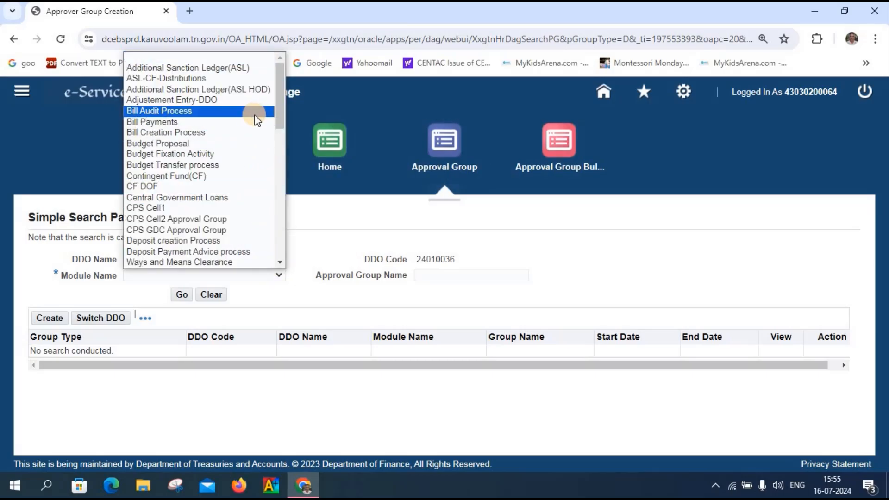
pyautogui.click(250, 134)
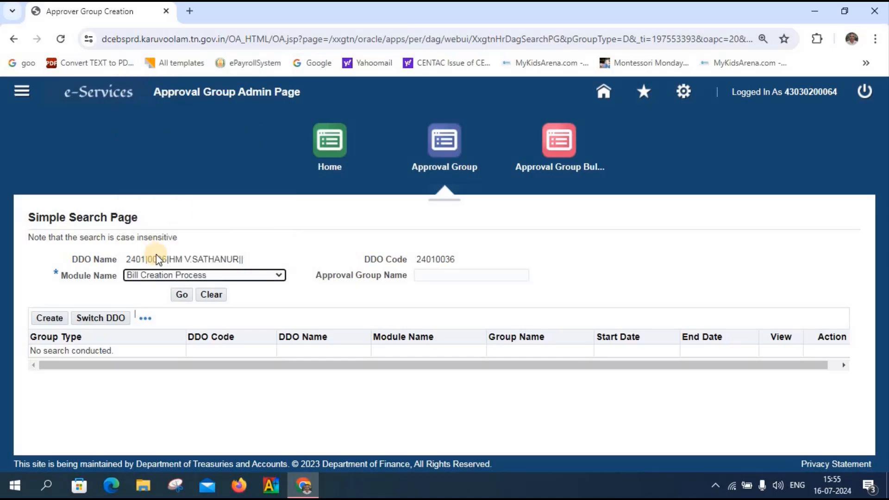
pyautogui.click(181, 297)
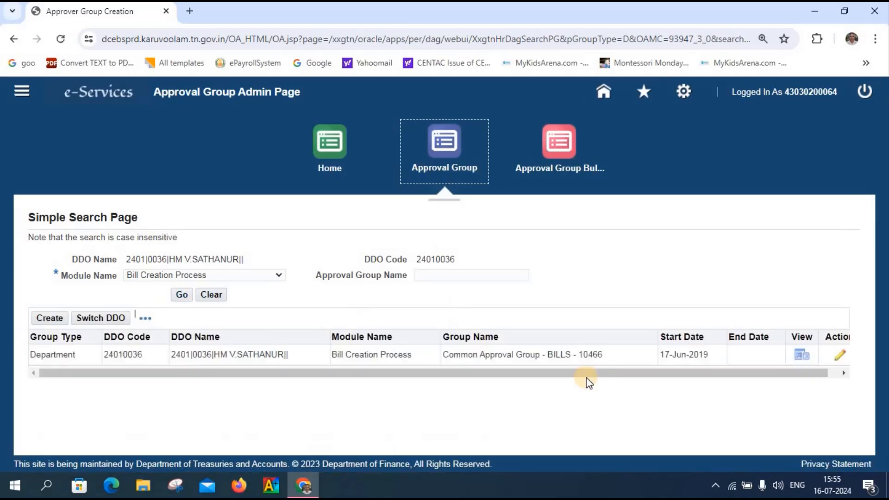
pyautogui.click(840, 356)
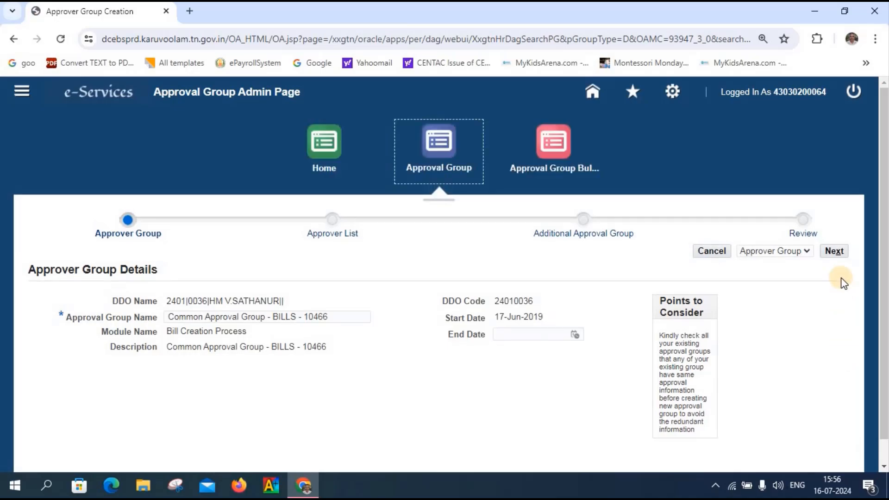
pyautogui.click(836, 251)
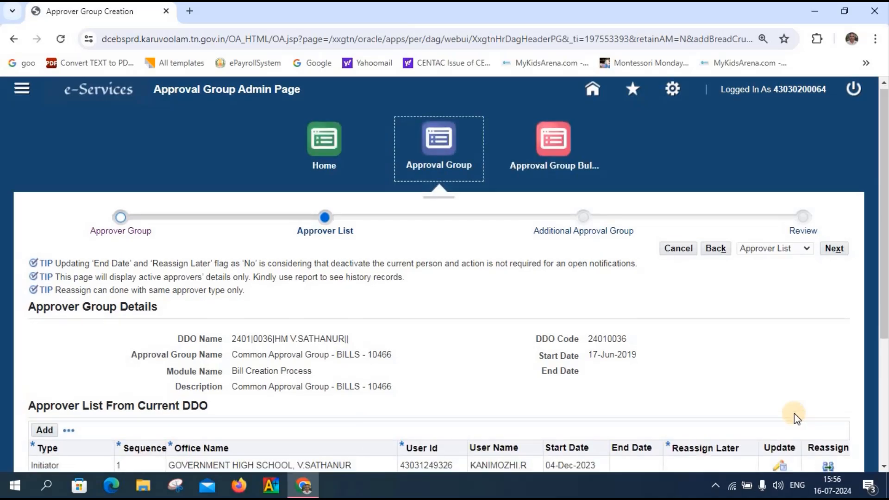
pyautogui.scroll(-5, 793, 413)
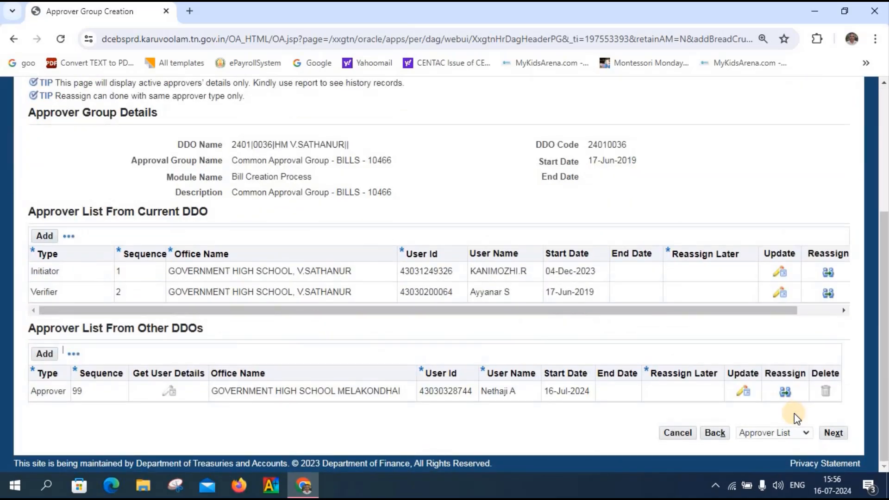
# Step: Add a blank row to the Approver List From Current DDO table
pyautogui.click(44, 251)
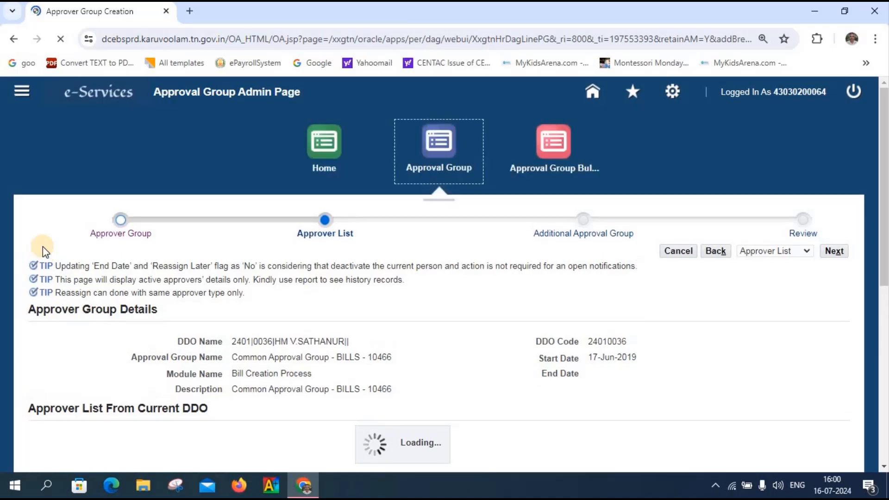
# Step: Set the new row's type to Approver and office to GOVERNMENT HIGH SCHOOL, V.SATHANUR
pyautogui.scroll(-5, 43, 252)
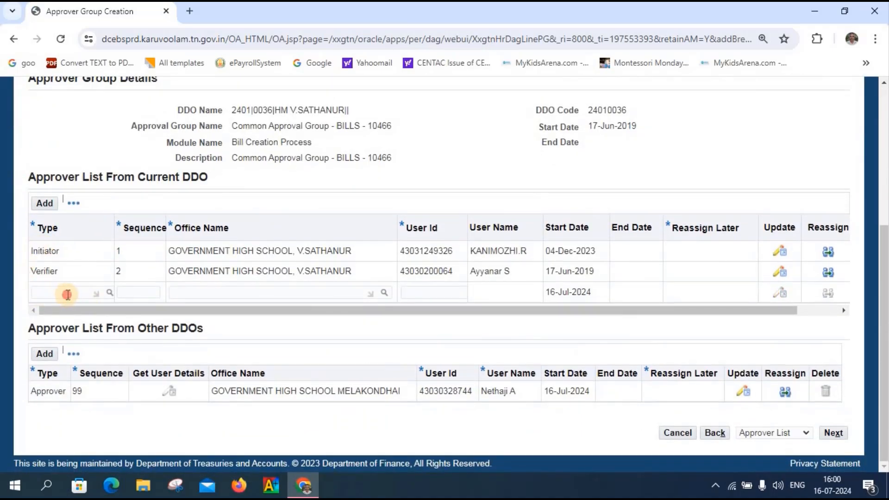
pyautogui.click(67, 294)
pyautogui.write('a')
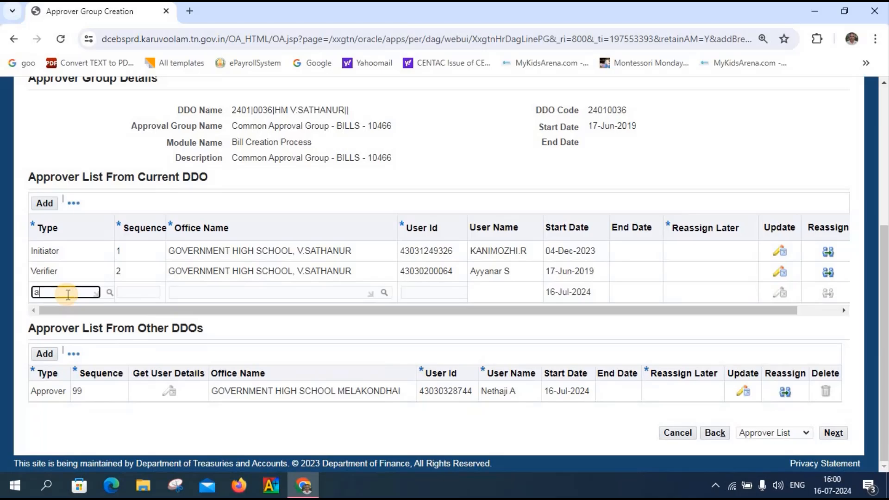
pyautogui.write('pp')
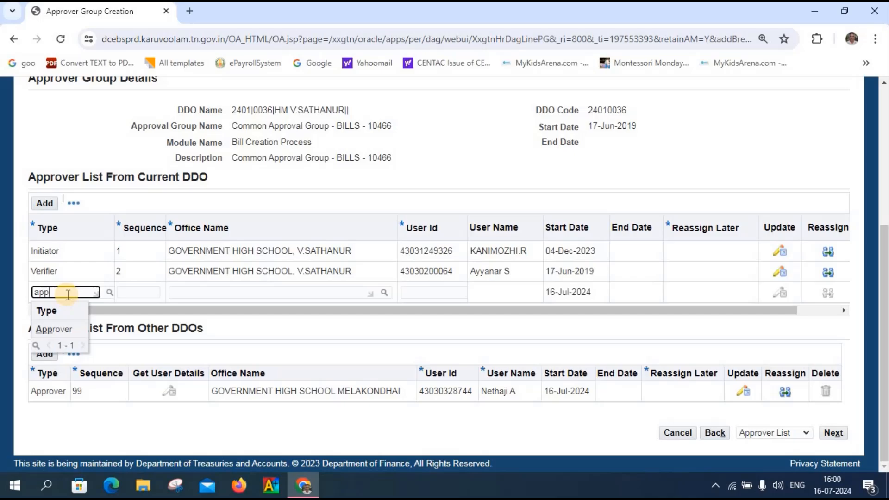
pyautogui.click(60, 331)
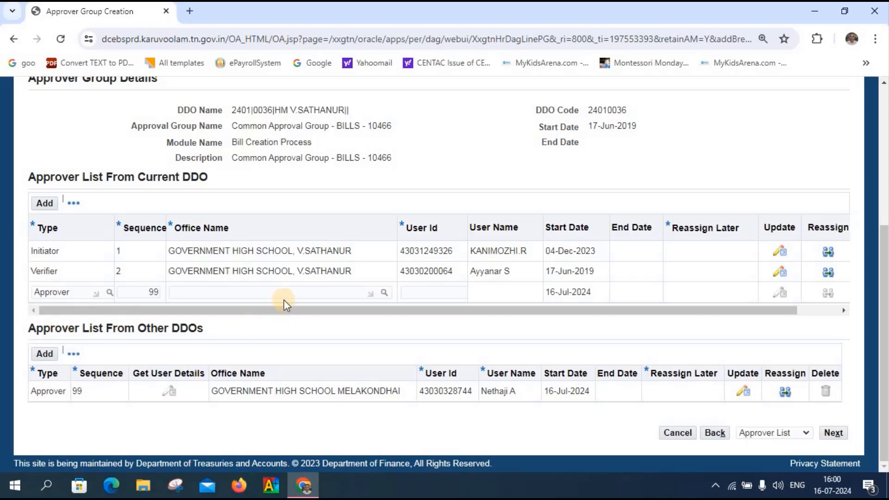
pyautogui.click(230, 291)
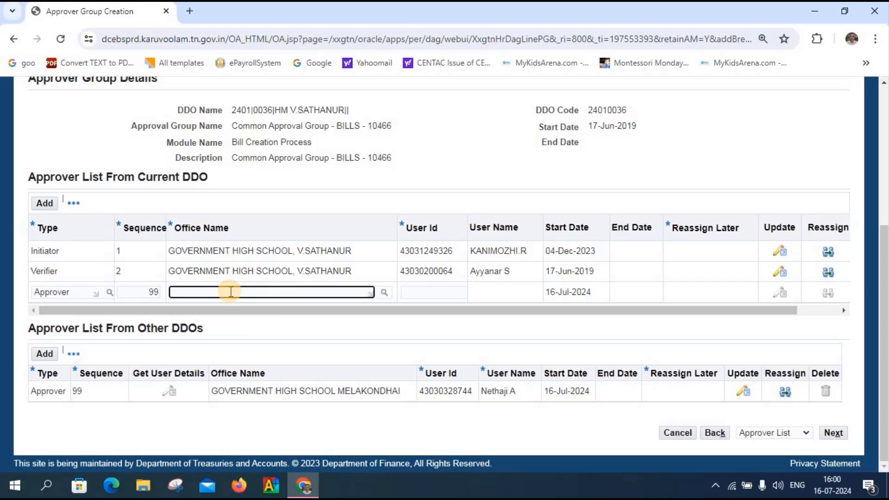
pyautogui.write('gov')
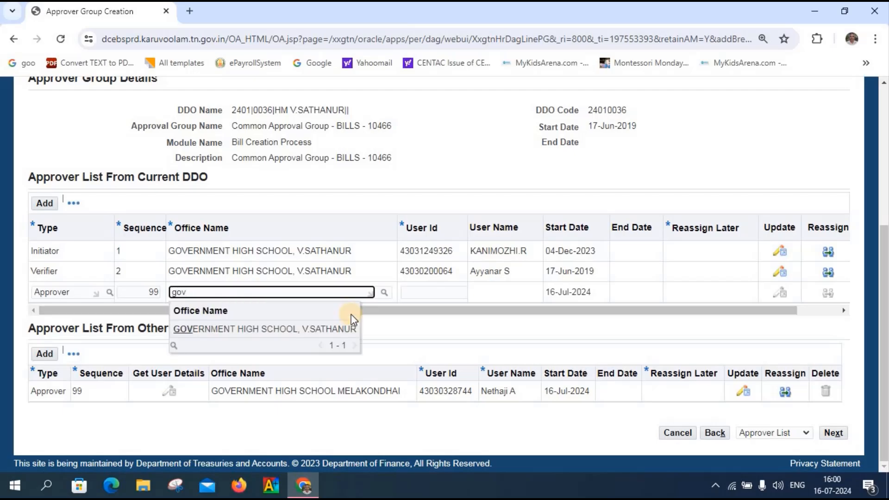
pyautogui.click(305, 329)
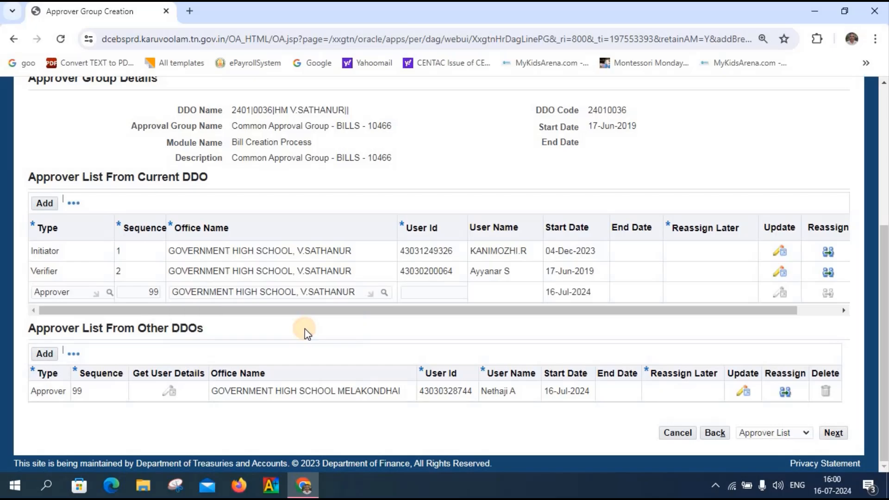
# Step: Widen the User Id column and narrow Reassign Later to reveal the Update column
pyautogui.click(440, 290)
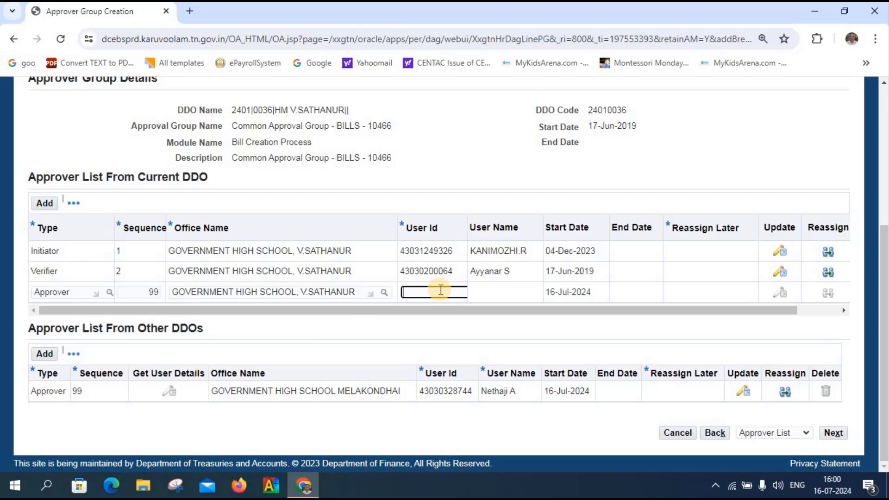
pyautogui.click(472, 217)
pyautogui.moveTo(472, 216); pyautogui.dragTo(540, 216)
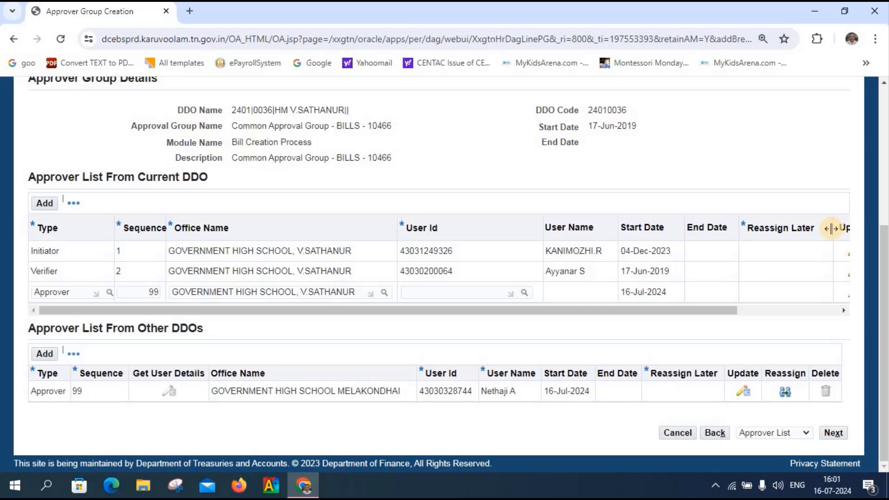
pyautogui.moveTo(832, 228); pyautogui.dragTo(806, 228)
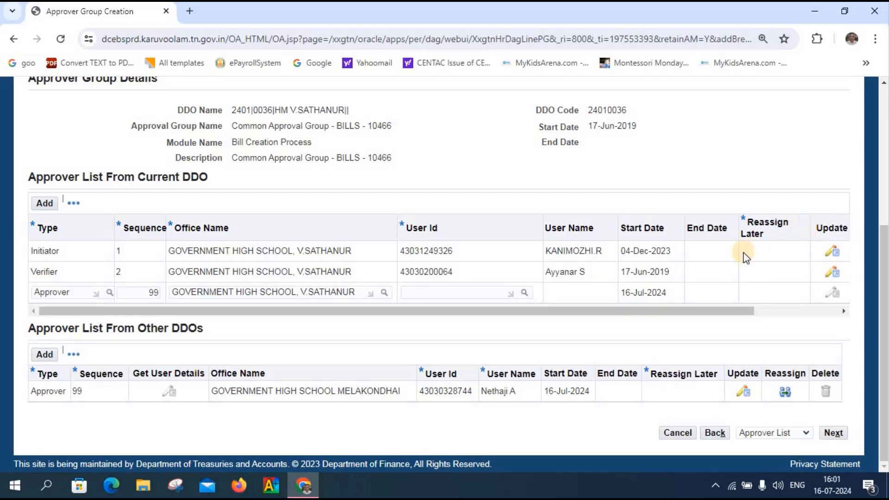
# Step: Fill the sequence-99 row's User Id by picking a user from the lookup list
pyautogui.click(524, 292)
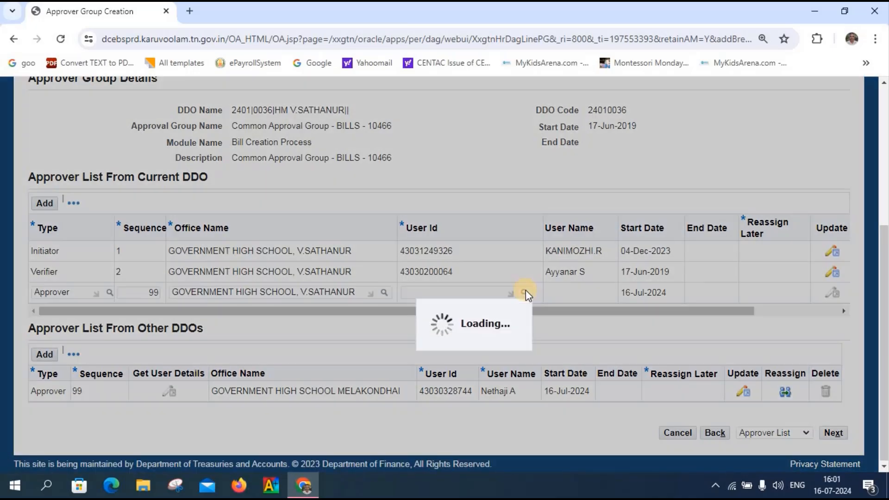
pyautogui.click(416, 263)
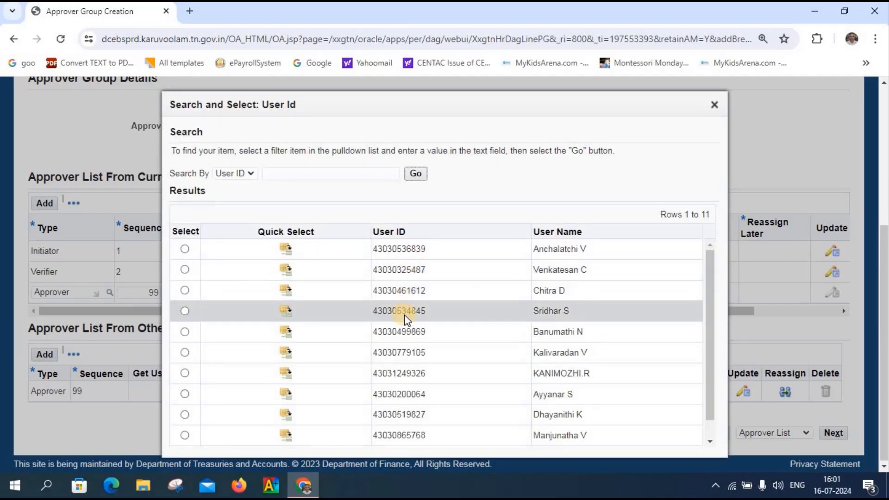
pyautogui.click(287, 290)
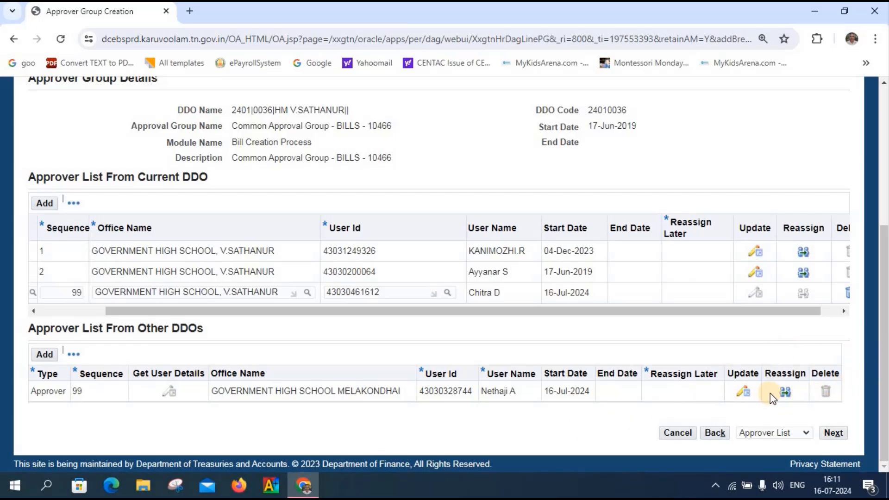
# Step: Set the MELAKONDHAI Other DDOs approver's End Date to 16-Jul-2024 and Reassign Later to No
pyautogui.click(743, 394)
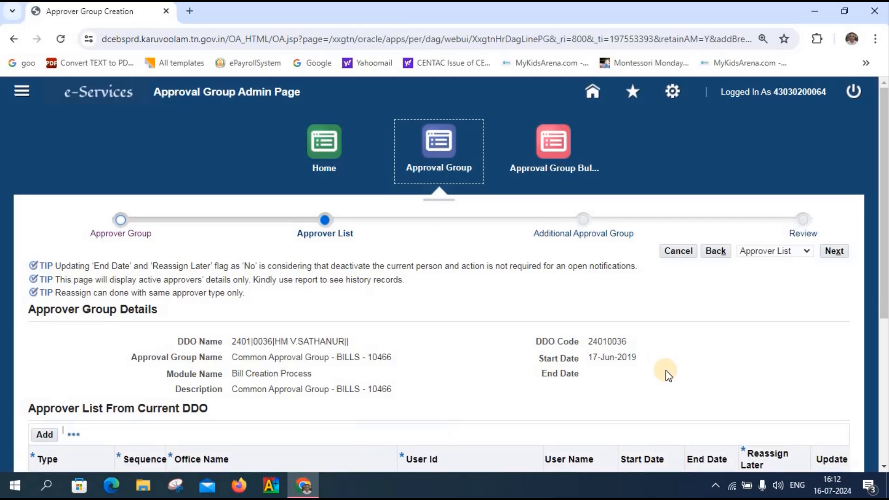
pyautogui.scroll(-5, 668, 375)
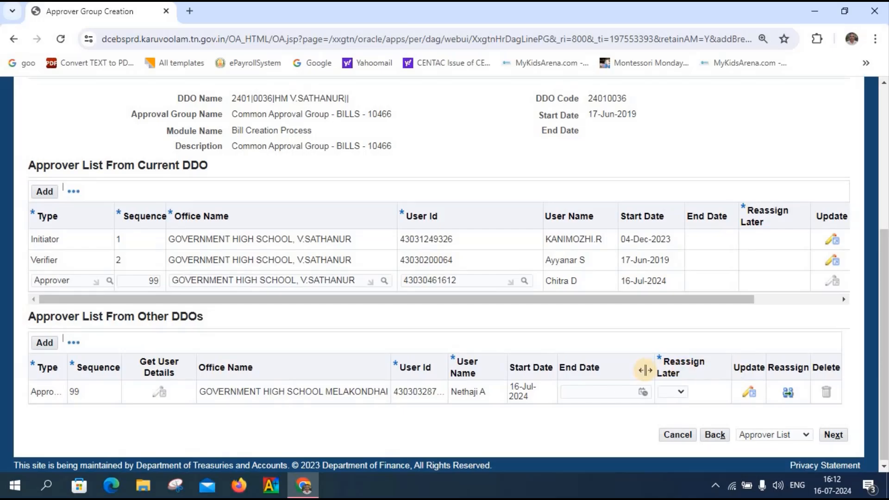
pyautogui.click(642, 395)
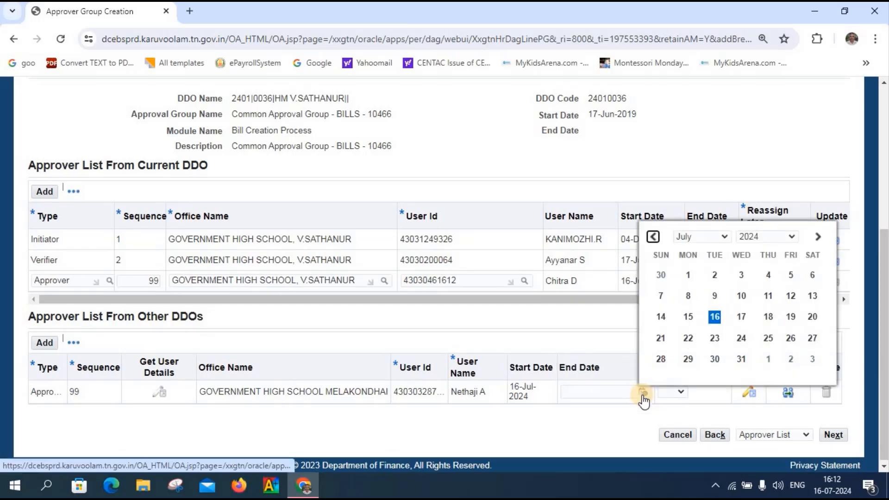
pyautogui.click(715, 318)
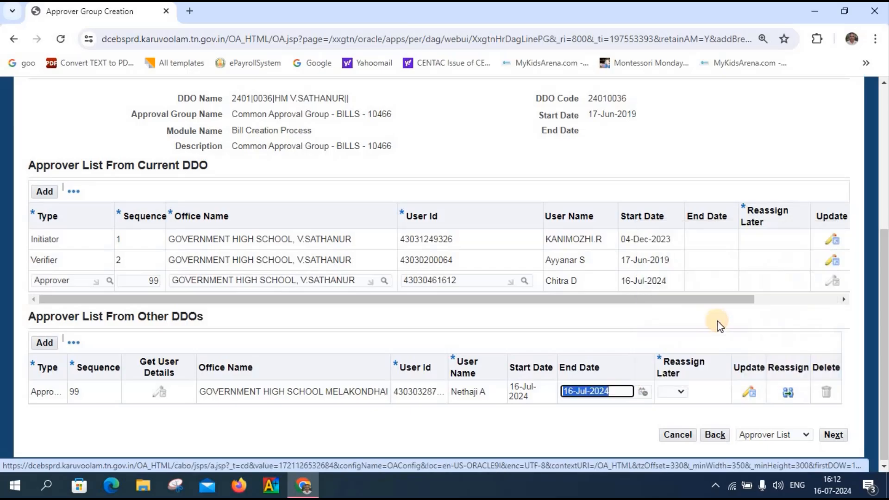
pyautogui.click(681, 393)
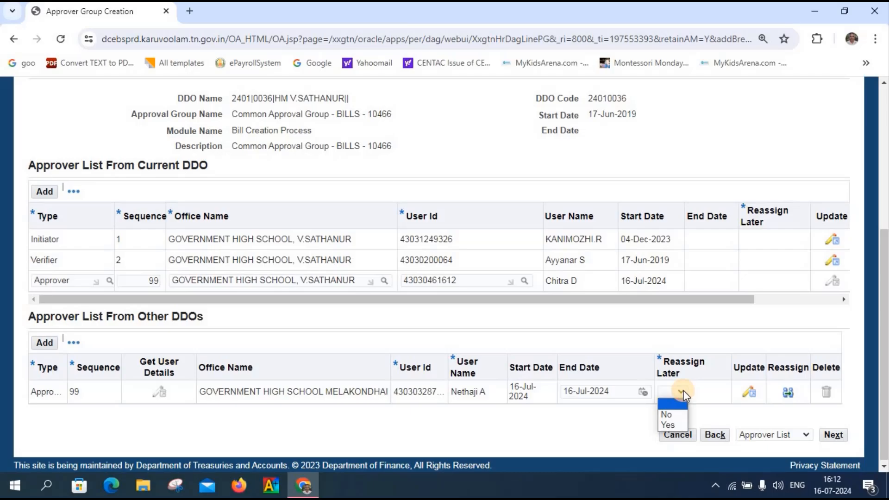
pyautogui.click(669, 414)
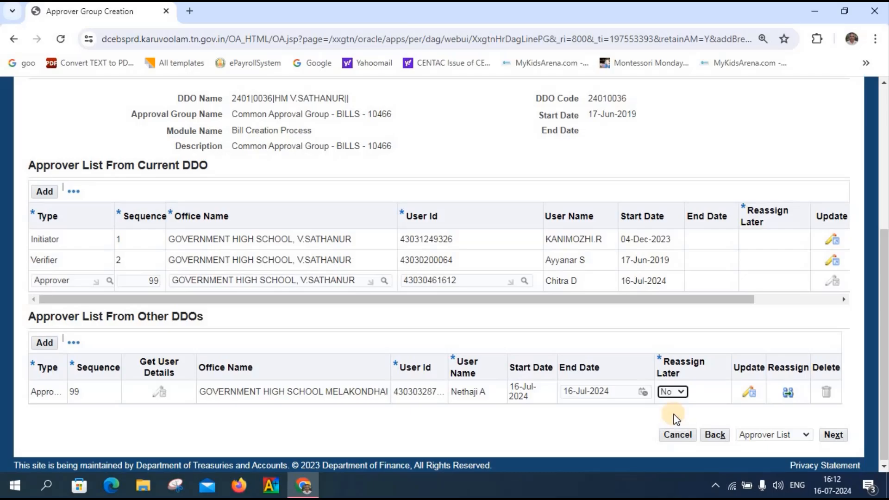
# Step: Continue through the empty Additional Approval Group step to the Review step
pyautogui.click(833, 437)
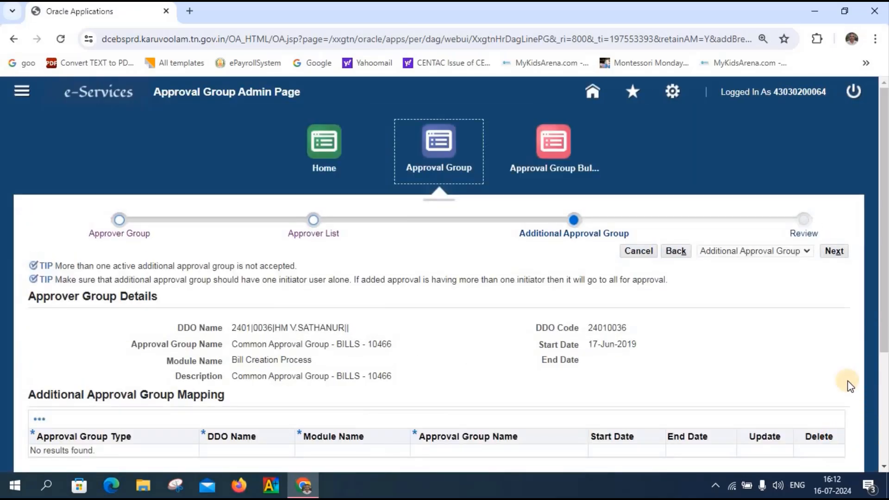
pyautogui.scroll(-3, 793, 374)
pyautogui.scroll(-1, 793, 374)
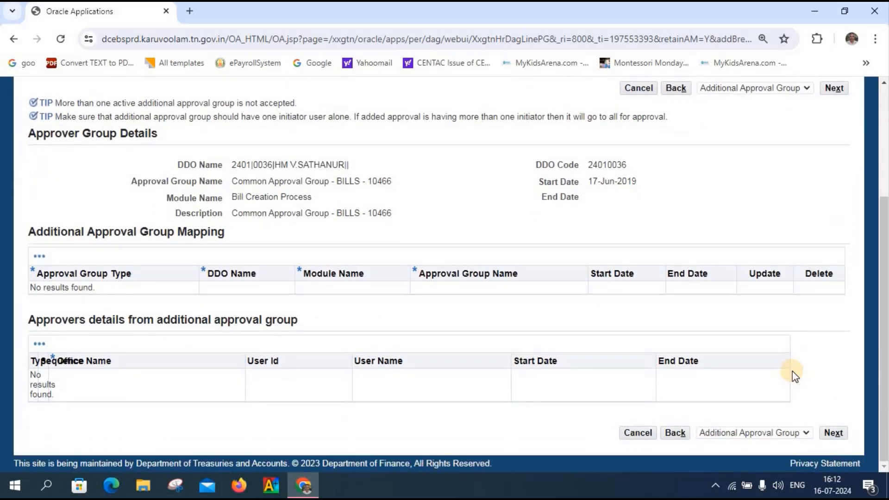
pyautogui.scroll(4, 786, 377)
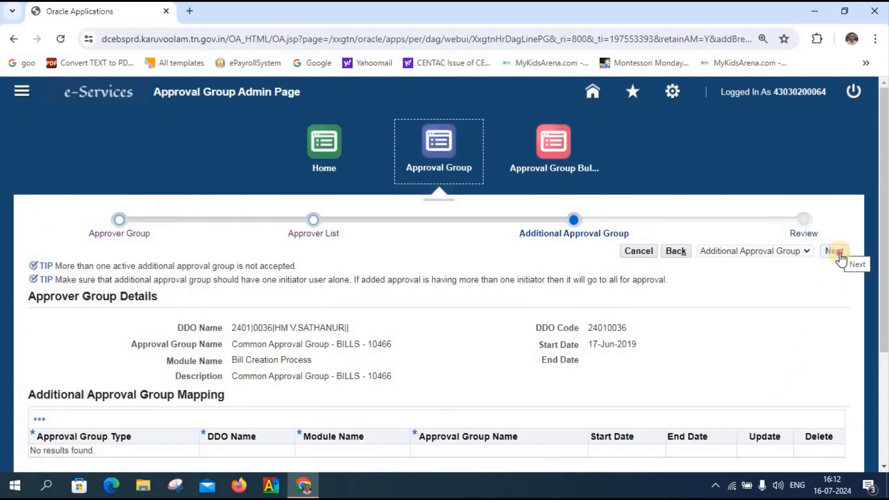
pyautogui.click(839, 254)
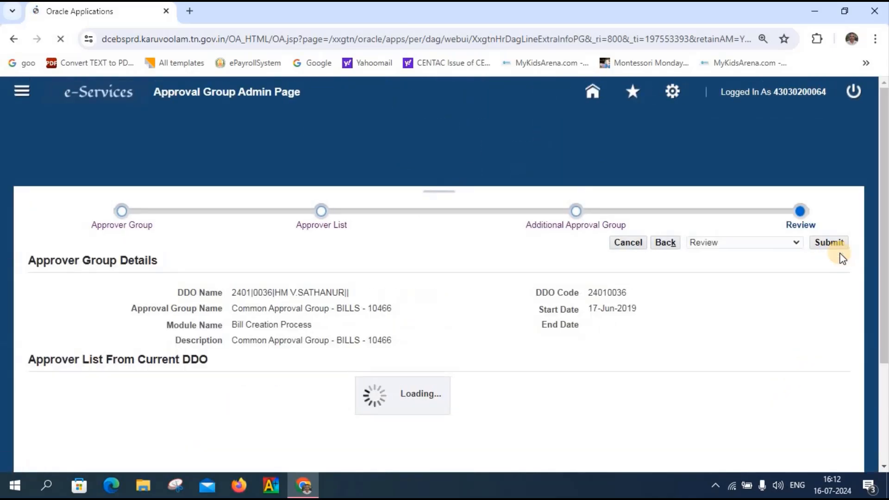
# Step: Review the approver changes, submit them, accept the warning with Yes, and acknowledge the confirmation
pyautogui.scroll(-3, 841, 259)
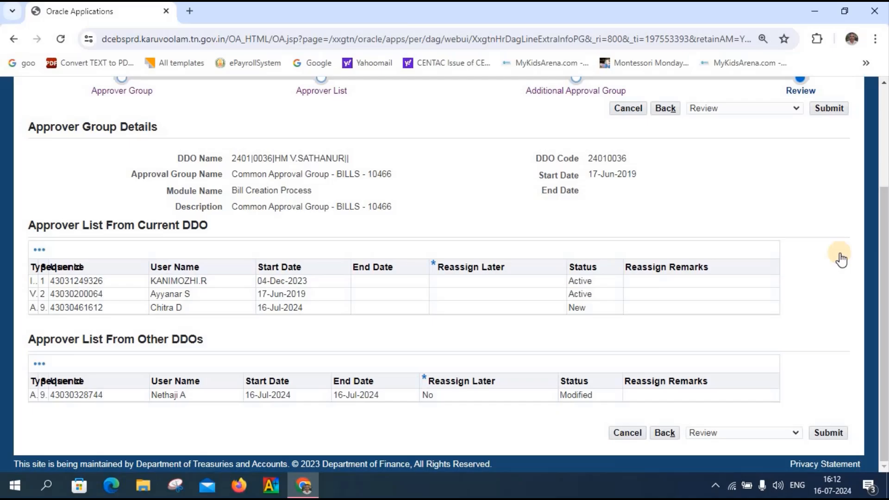
pyautogui.scroll(3, 841, 259)
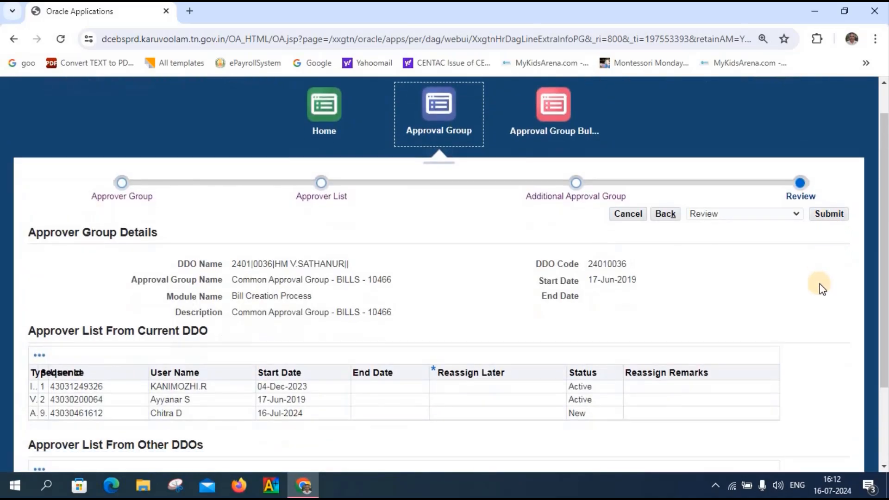
pyautogui.scroll(-3, 820, 285)
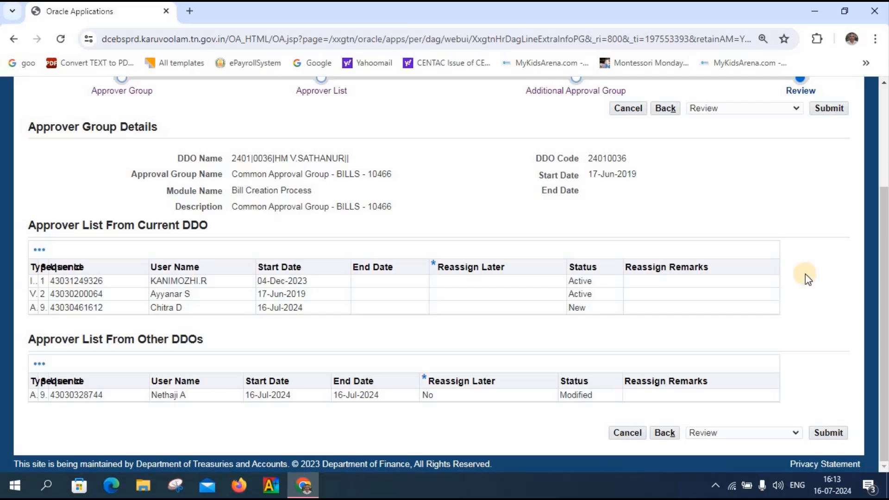
pyautogui.scroll(3, 816, 199)
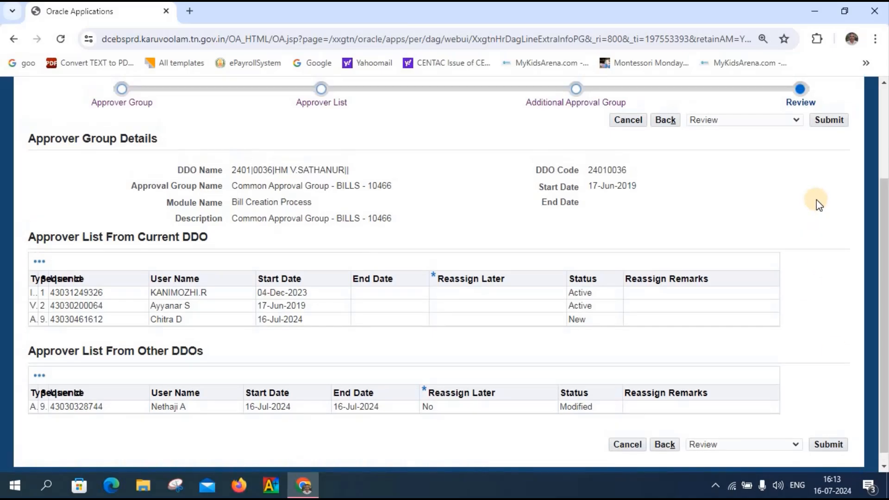
pyautogui.click(829, 221)
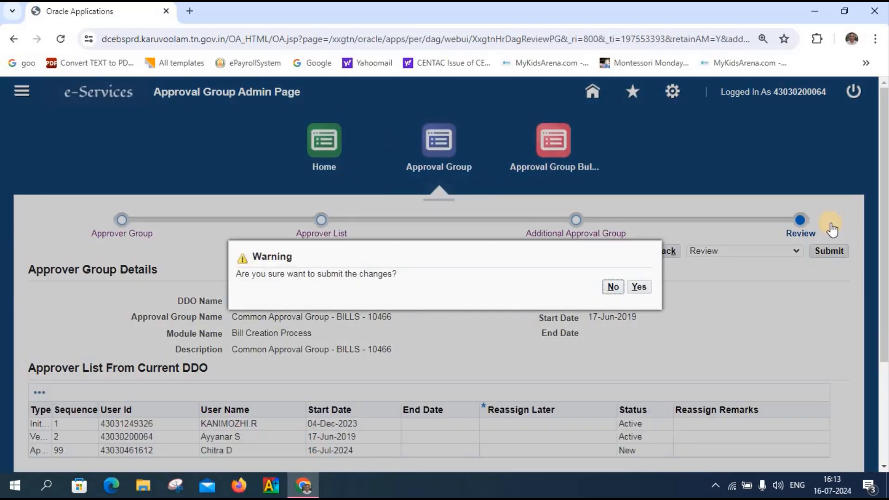
pyautogui.click(638, 286)
pyautogui.click(642, 291)
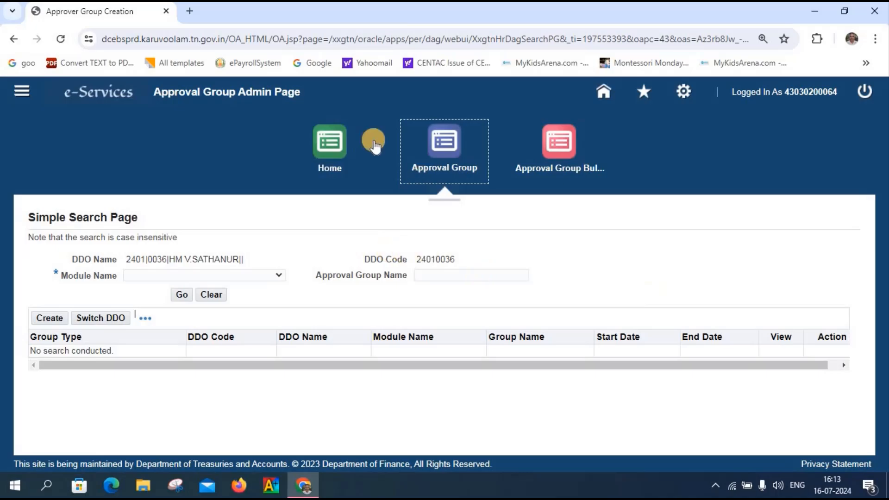
# Step: Search the approval groups for the Bill Creation Process module
pyautogui.click(435, 146)
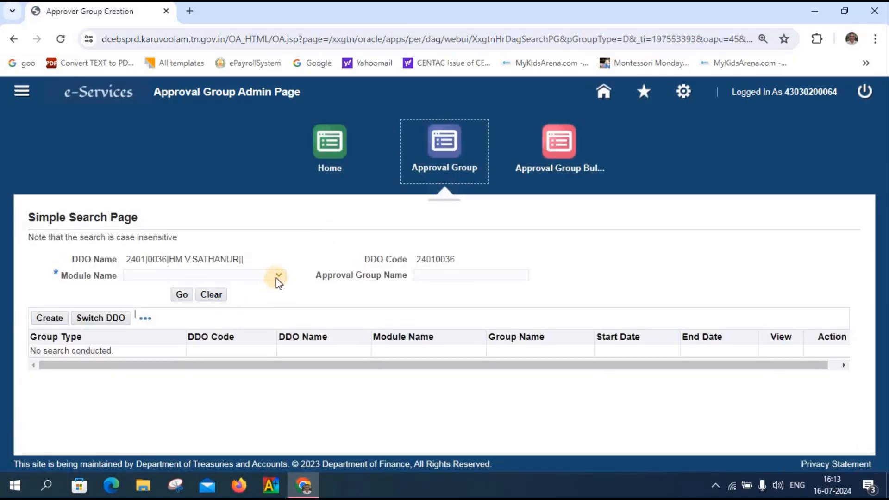
pyautogui.click(278, 276)
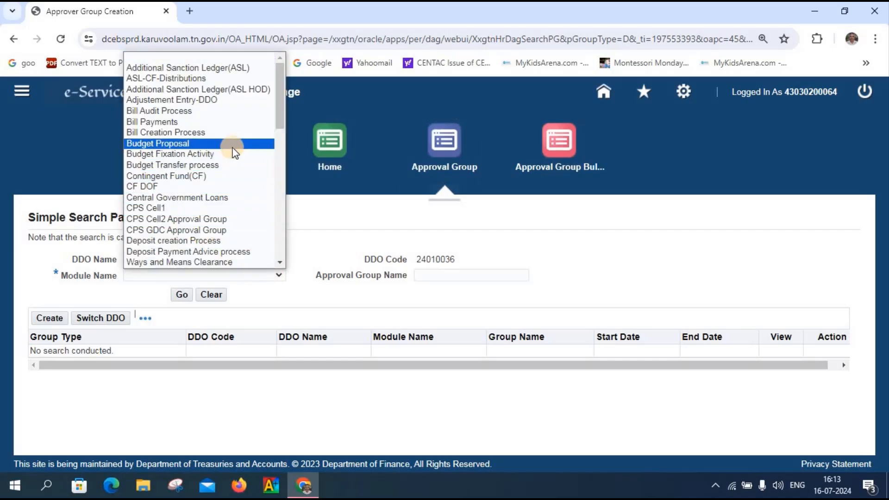
pyautogui.click(231, 133)
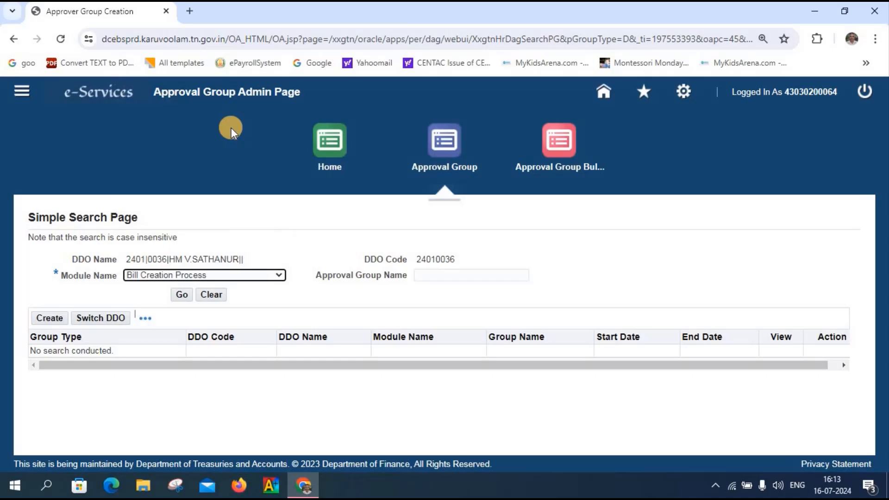
pyautogui.click(184, 296)
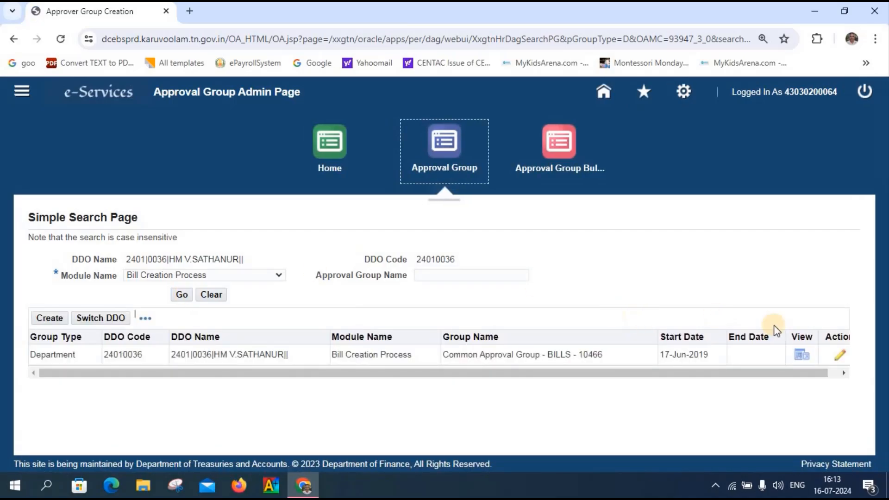
# Step: Open the BILLS - 10466 group's approver list and check that only current-DDO approvers remain
pyautogui.click(839, 355)
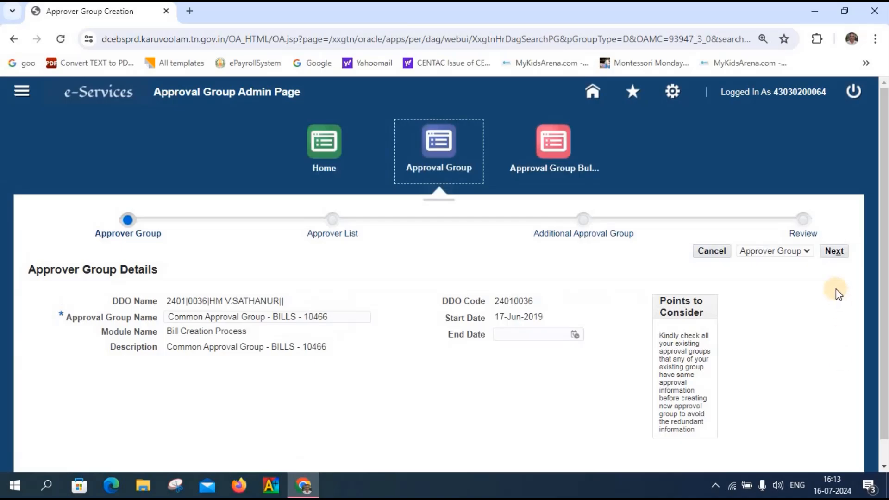
pyautogui.click(837, 252)
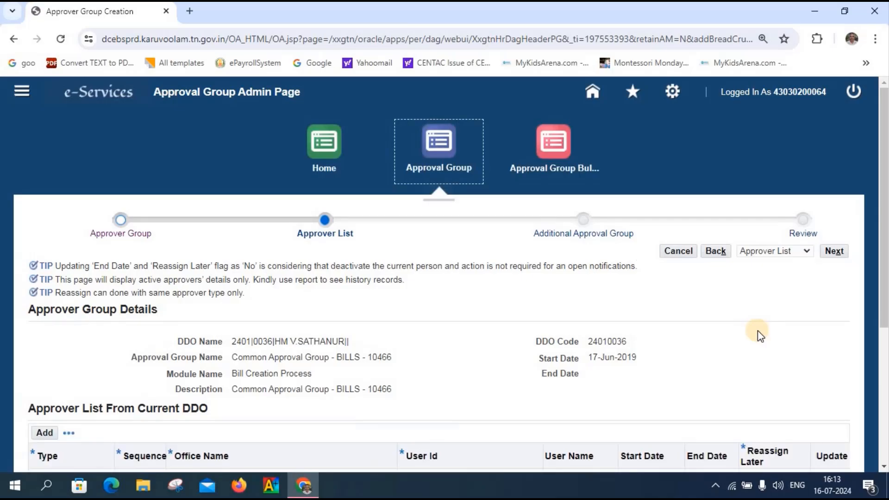
pyautogui.scroll(-5, 757, 330)
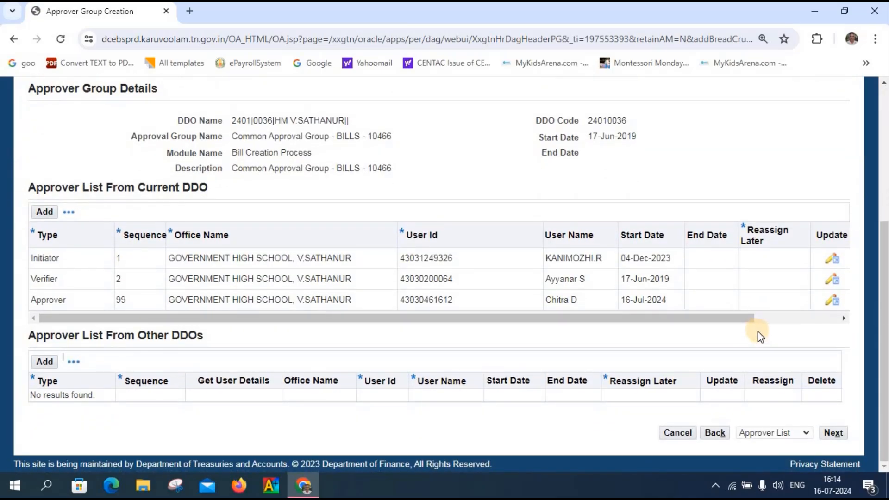